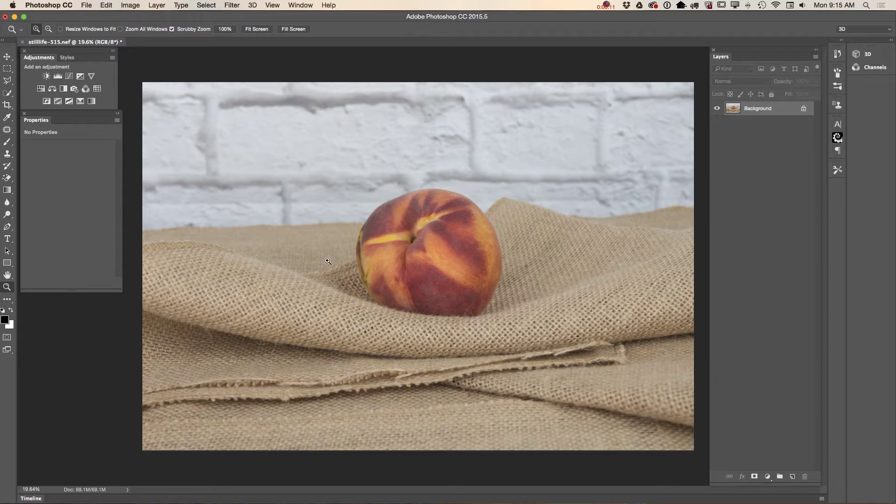
# - Inspect the flaws on the peach up close, and duplicate the Background layer
pyautogui.moveTo(376, 252); pyautogui.dragTo(392, 228)
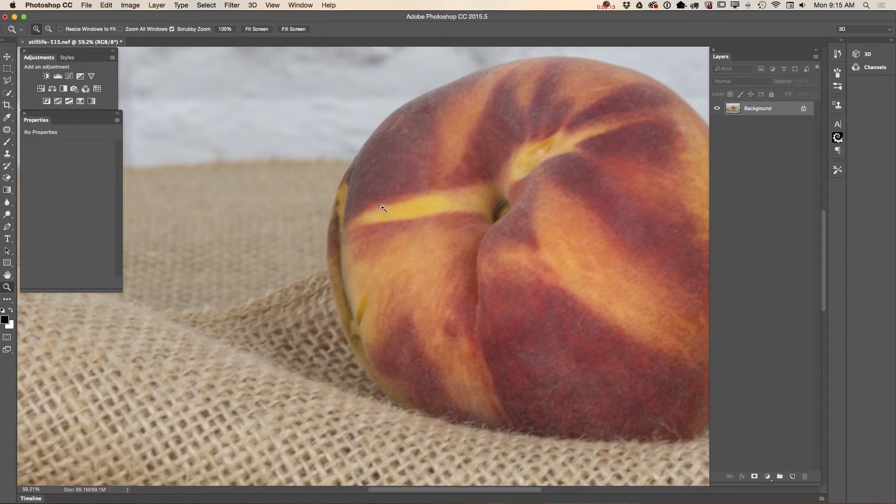
pyautogui.moveTo(425, 295); pyautogui.dragTo(381, 267)
pyautogui.moveTo(440, 272); pyautogui.dragTo(456, 279)
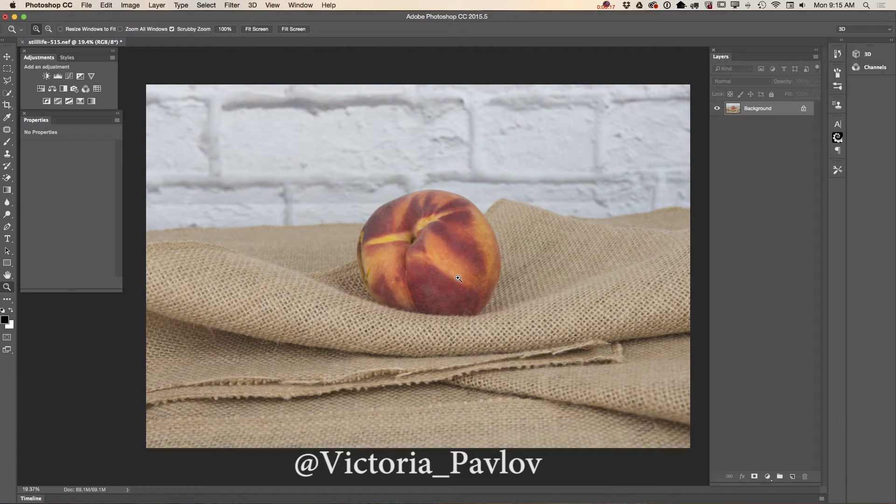
pyautogui.moveTo(785, 112); pyautogui.dragTo(792, 476)
# - Free Transform the copied layer to about 103% width and 104% height, rotated about 0.78° to straighten the scene
pyautogui.click(106, 5)
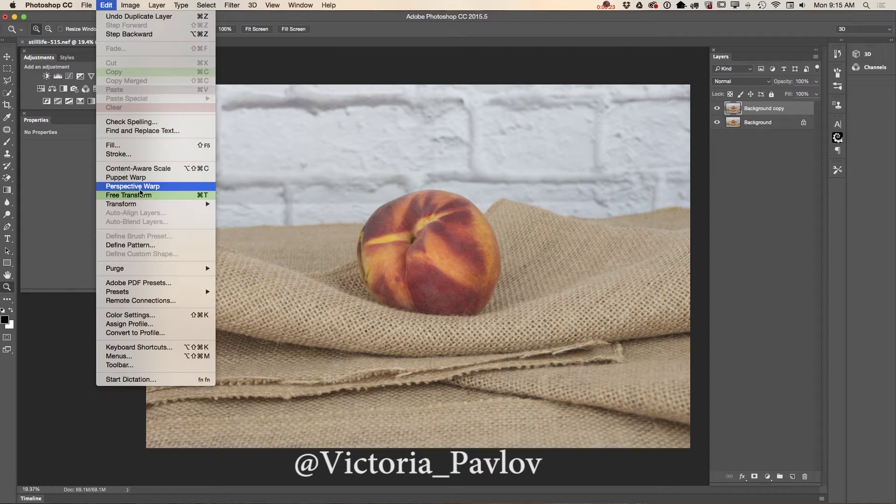
pyautogui.click(135, 195)
pyautogui.moveTo(145, 83); pyautogui.dragTo(138, 76)
pyautogui.moveTo(689, 447); pyautogui.dragTo(698, 454)
pyautogui.moveTo(102, 463); pyautogui.dragTo(100, 458)
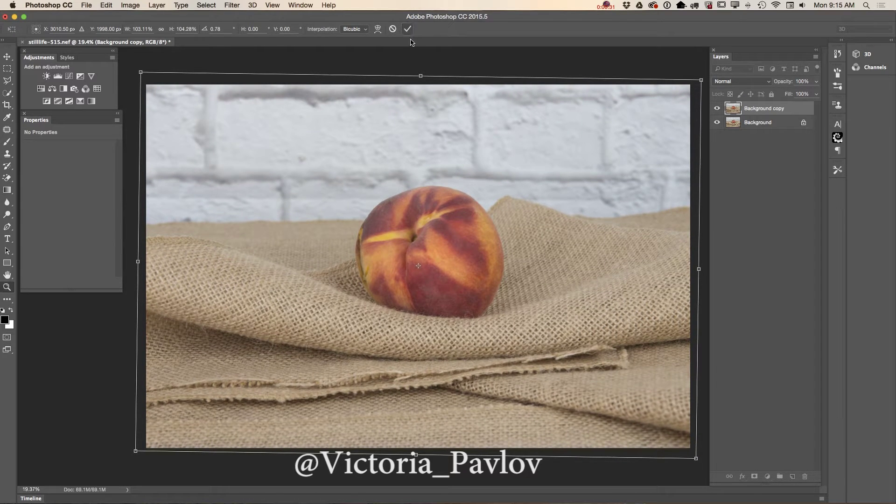
# - Cover the split along the upper part of the peach's left edge with clean skin using the Patch tool
pyautogui.moveTo(377, 256); pyautogui.dragTo(410, 301)
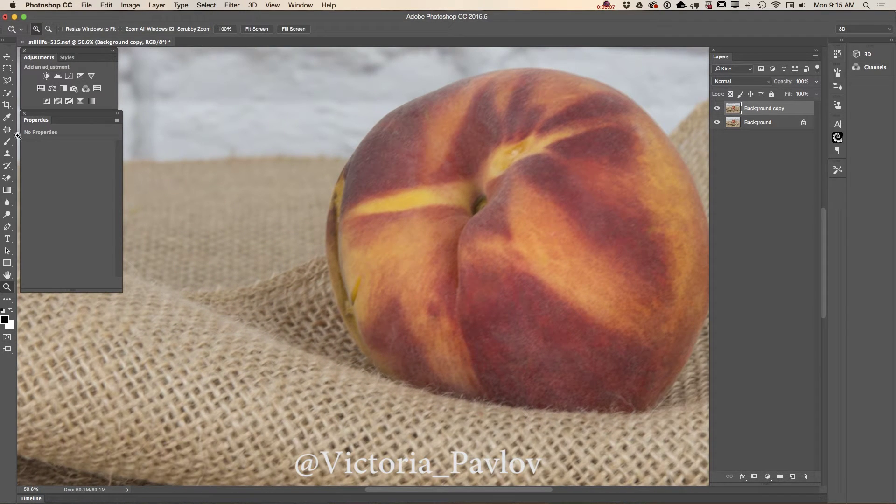
pyautogui.moveTo(7, 131); pyautogui.dragTo(40, 144)
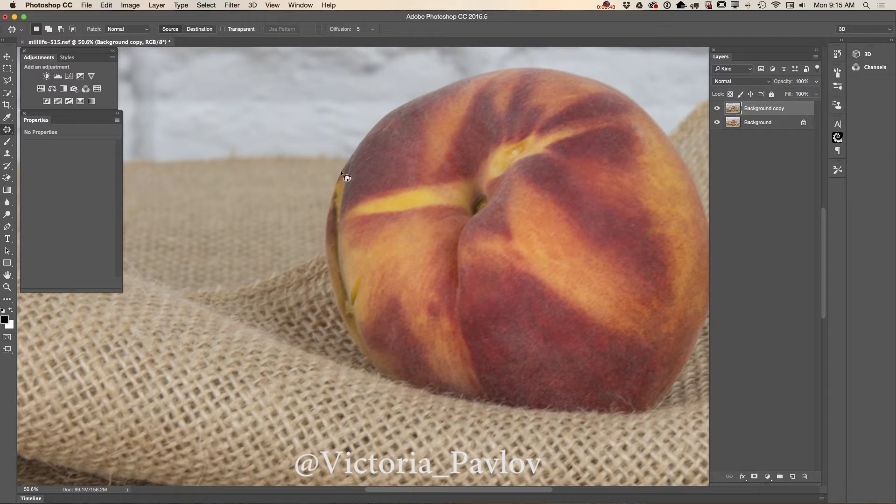
pyautogui.moveTo(347, 198)
pyautogui.mouseDown()
pyautogui.moveTo(349, 167)
pyautogui.moveTo(360, 187)
pyautogui.moveTo(353, 181)
pyautogui.moveTo(384, 162)
pyautogui.mouseUp()
pyautogui.press('super+d')
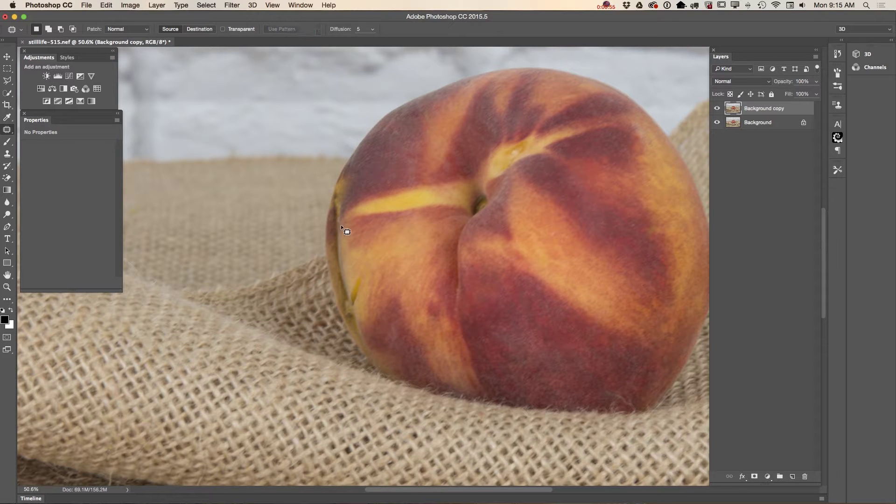
pyautogui.moveTo(343, 226)
pyautogui.mouseDown()
pyautogui.moveTo(333, 226)
pyautogui.moveTo(337, 204)
pyautogui.moveTo(350, 212)
pyautogui.moveTo(372, 200)
pyautogui.moveTo(365, 195)
pyautogui.mouseUp()
pyautogui.press('super+d')
pyautogui.moveTo(333, 243)
pyautogui.mouseDown()
pyautogui.moveTo(346, 221)
pyautogui.moveTo(345, 243)
pyautogui.moveTo(370, 231)
pyautogui.moveTo(331, 249)
pyautogui.moveTo(343, 232)
pyautogui.moveTo(352, 271)
pyautogui.moveTo(351, 256)
pyautogui.moveTo(377, 251)
pyautogui.mouseUp()
pyautogui.press('super+d')
# - Patch the remaining yellow and dark flaws down the peach's left edge with nearby clean skin
pyautogui.moveTo(356, 313)
pyautogui.mouseDown()
pyautogui.moveTo(344, 316)
pyautogui.moveTo(337, 296)
pyautogui.moveTo(360, 309)
pyautogui.mouseUp()
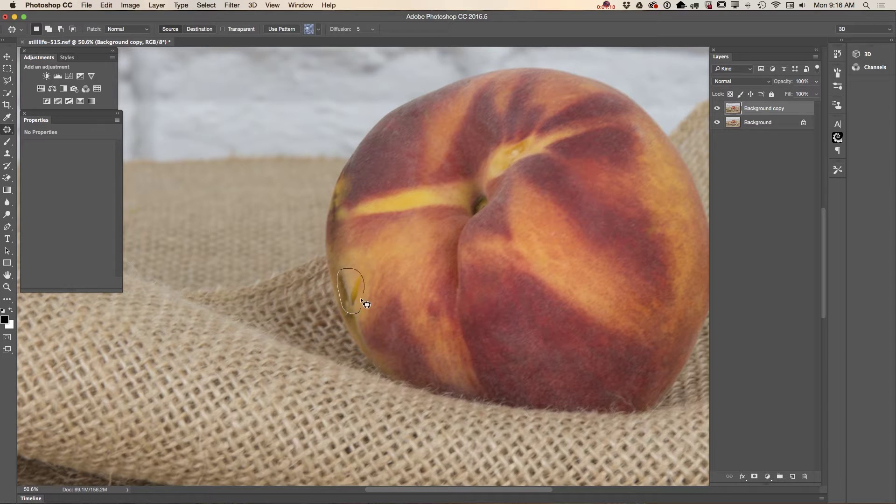
pyautogui.moveTo(378, 277); pyautogui.dragTo(378, 277)
pyautogui.press('super+d')
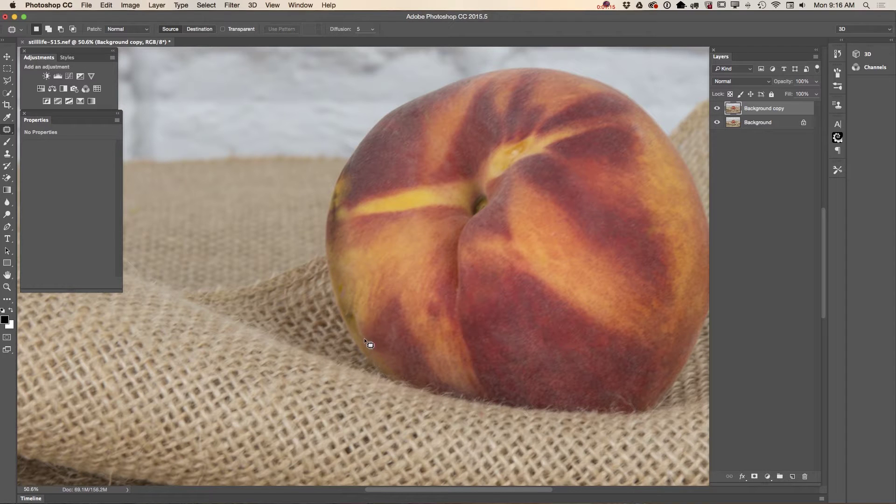
pyautogui.moveTo(366, 316); pyautogui.dragTo(384, 329)
pyautogui.press('super+d')
pyautogui.moveTo(344, 303)
pyautogui.mouseDown()
pyautogui.moveTo(358, 314)
pyautogui.moveTo(371, 303)
pyautogui.mouseUp()
pyautogui.press('super+d')
pyautogui.moveTo(340, 231)
pyautogui.mouseDown()
pyautogui.moveTo(335, 203)
pyautogui.moveTo(349, 210)
pyautogui.moveTo(343, 225)
pyautogui.moveTo(391, 177)
pyautogui.mouseUp()
pyautogui.press('super+d')
# - Smooth the leftover spots along the peach's upper left edge with the Spot Healing Brush in Content-Aware mode
pyautogui.click(7, 129)
pyautogui.click(43, 123)
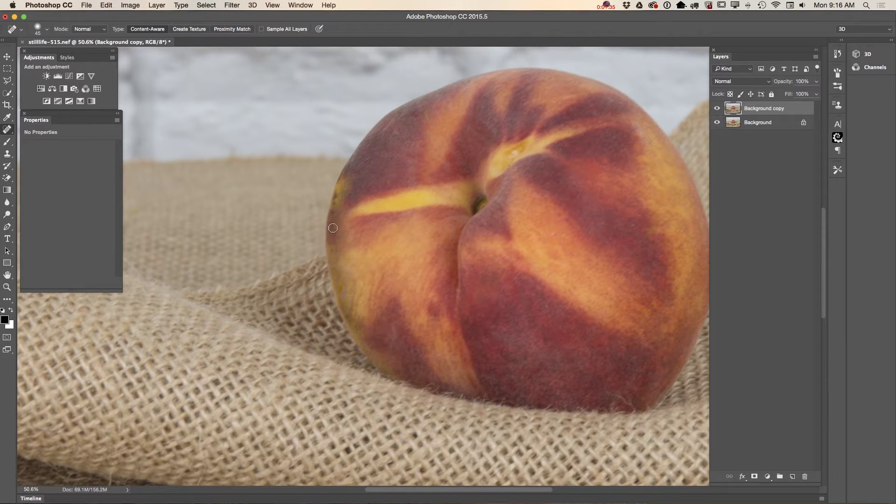
pyautogui.moveTo(333, 234); pyautogui.dragTo(335, 194)
pyautogui.click(334, 202)
pyautogui.click(334, 191)
pyautogui.click(343, 182)
pyautogui.click(344, 176)
pyautogui.moveTo(392, 128)
pyautogui.mouseDown()
pyautogui.moveTo(385, 128)
pyautogui.moveTo(392, 122)
pyautogui.mouseUp()
pyautogui.click(332, 216)
pyautogui.click(333, 202)
pyautogui.click(334, 196)
# - Heal the small bright blemishes on the yellow streak beside the peach's stem cavity
pyautogui.click(513, 152)
pyautogui.click(511, 155)
pyautogui.click(521, 149)
pyautogui.click(515, 157)
# - Compare the retouched copy with the original by toggling its visibility, both at full view and close up on the peach
pyautogui.click(8, 286)
pyautogui.moveTo(301, 313); pyautogui.dragTo(253, 303)
pyautogui.click(717, 109)
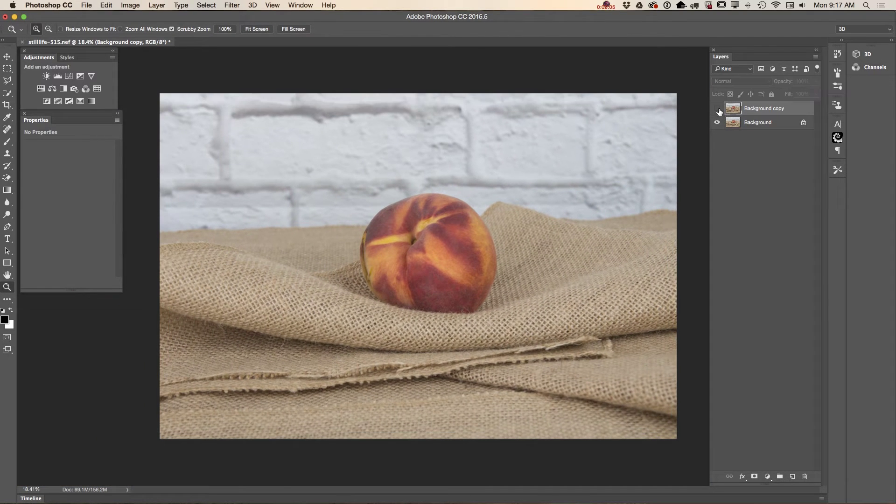
pyautogui.click(716, 109)
pyautogui.moveTo(373, 230); pyautogui.dragTo(384, 268)
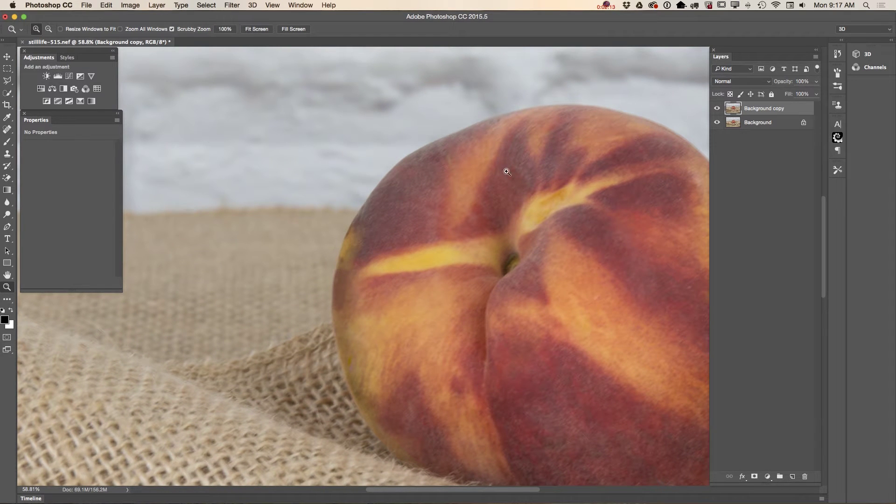
pyautogui.click(717, 109)
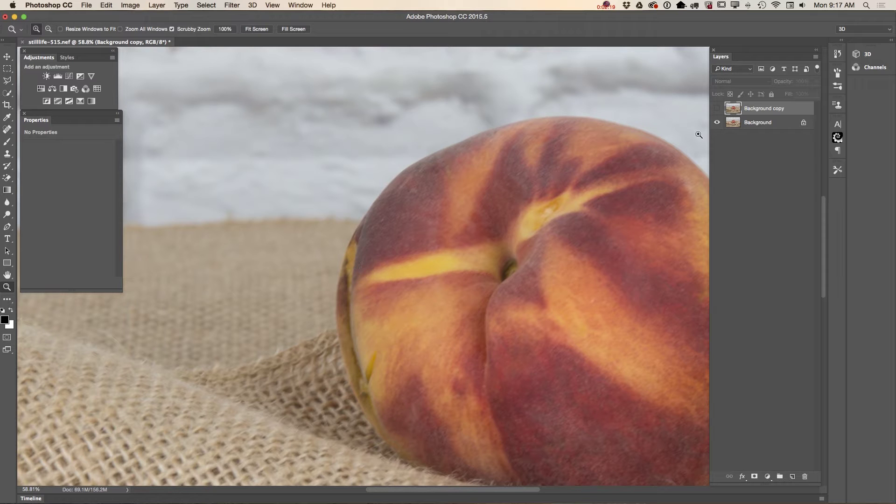
pyautogui.click(717, 109)
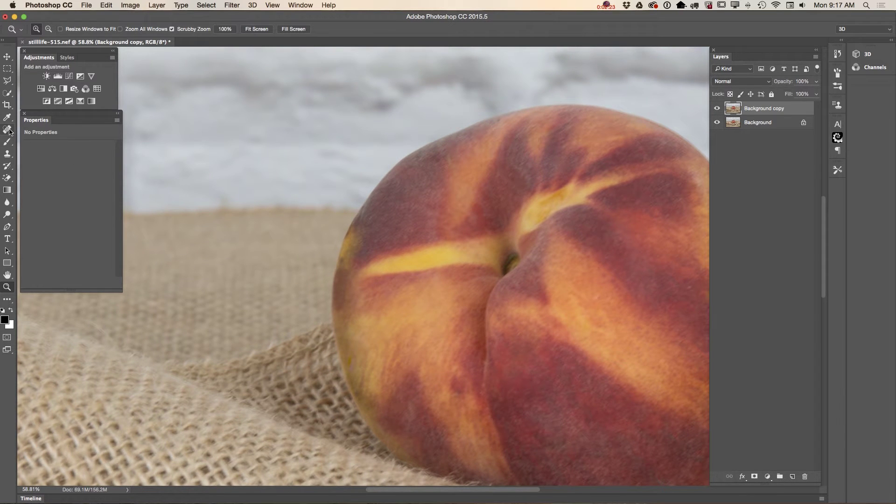
# - Clone clean skin over the yellow patch on the peach's left edge using the Clone Stamp at 46% opacity and 41 px size
pyautogui.click(7, 154)
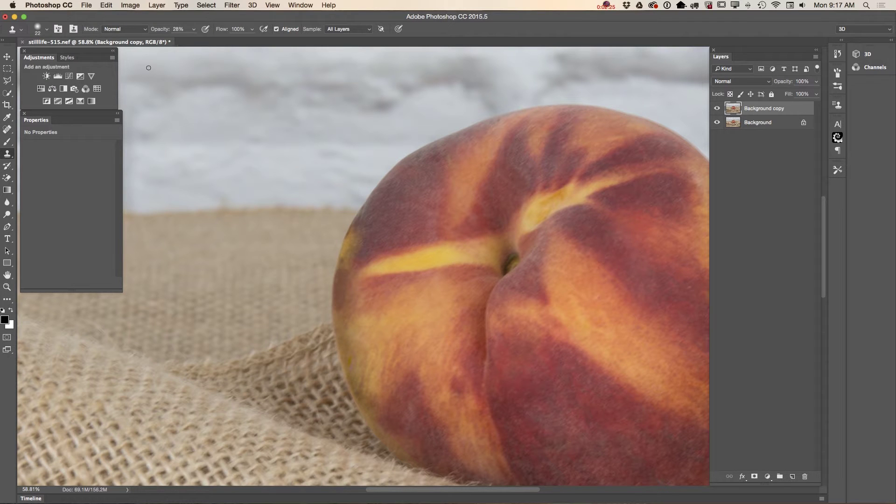
pyautogui.rightClick(7, 154)
pyautogui.click(38, 156)
pyautogui.click(193, 29)
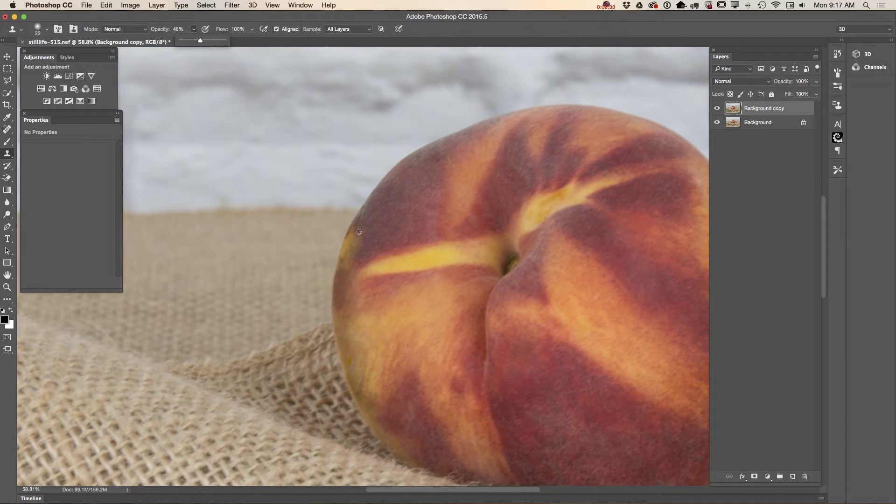
pyautogui.keyDown('alt'); pyautogui.click(375, 222); pyautogui.keyUp('alt')
pyautogui.rightClick(382, 200)
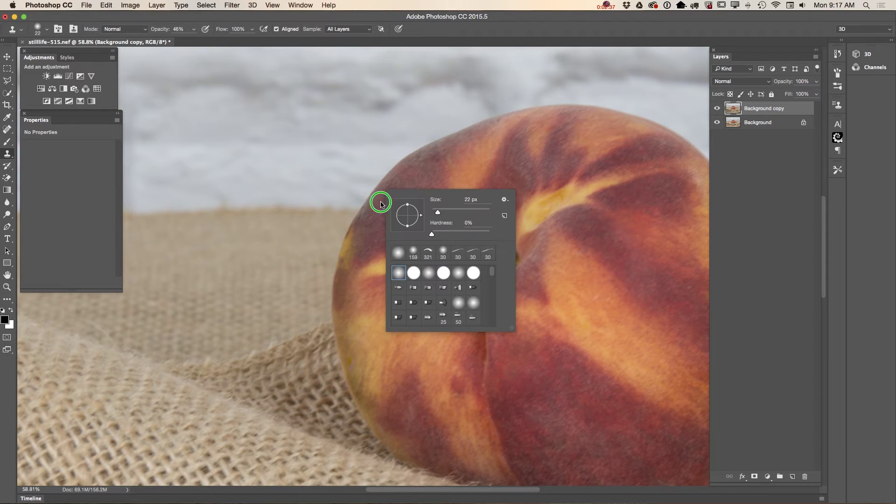
pyautogui.click(443, 212)
pyautogui.keyDown('alt'); pyautogui.click(373, 235); pyautogui.keyUp('alt')
pyautogui.moveTo(353, 249); pyautogui.dragTo(354, 231)
pyautogui.moveTo(345, 290)
pyautogui.mouseDown()
pyautogui.moveTo(354, 235)
pyautogui.moveTo(339, 315)
pyautogui.moveTo(348, 280)
pyautogui.mouseUp()
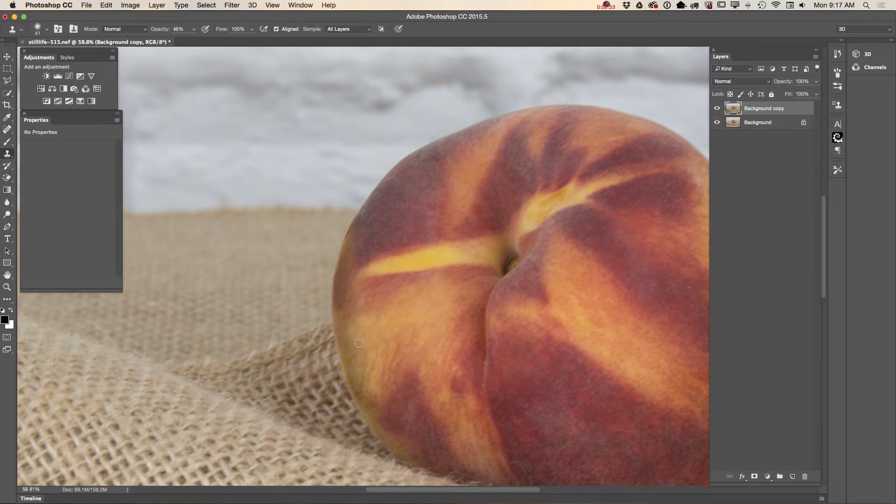
# - Blend the uneven areas on the peach's left edge beside the yellow streak using the Patch tool
pyautogui.click(7, 130)
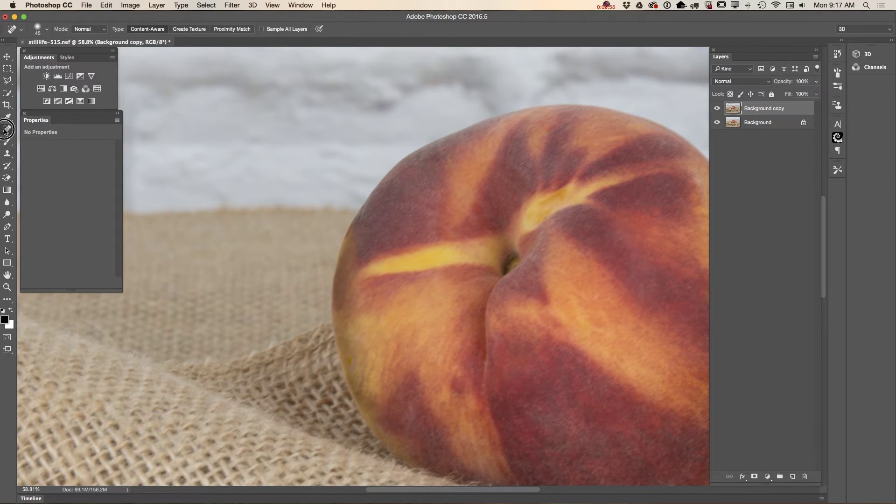
pyautogui.click(40, 148)
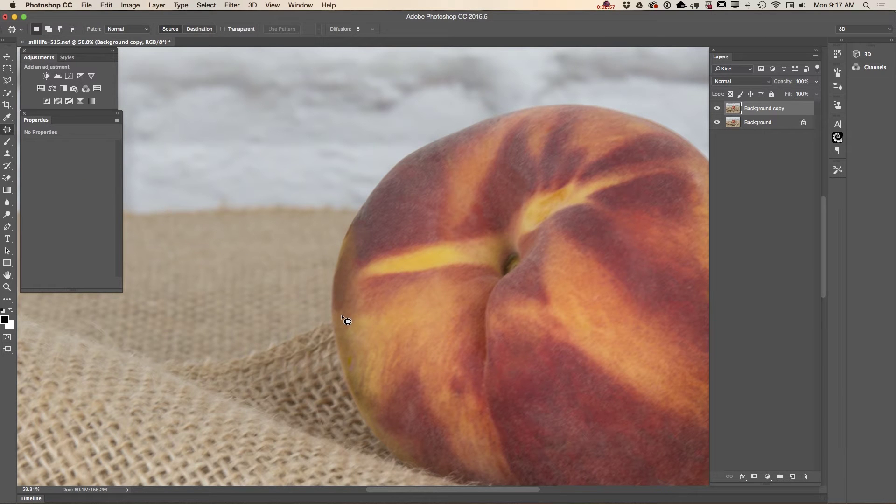
pyautogui.moveTo(344, 293); pyautogui.dragTo(348, 308)
pyautogui.click(348, 336)
pyautogui.moveTo(364, 245); pyautogui.dragTo(367, 246)
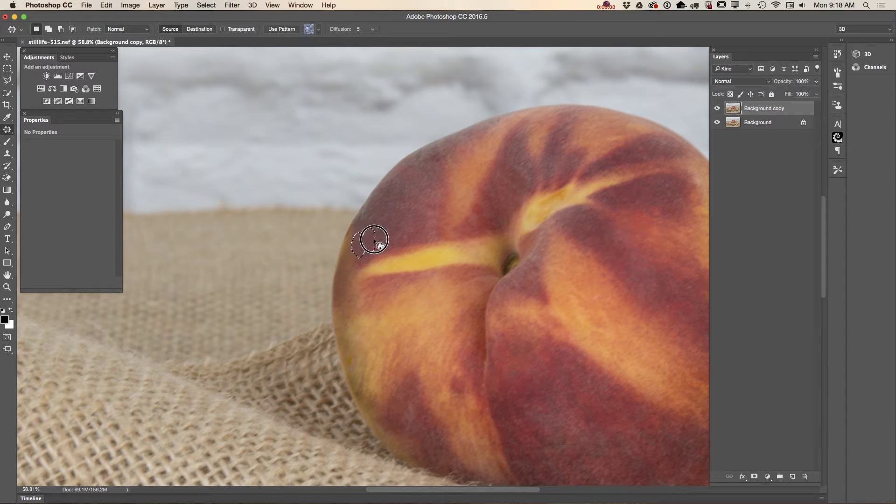
pyautogui.click(365, 248)
pyautogui.click(377, 228)
pyautogui.moveTo(346, 249); pyautogui.dragTo(351, 253)
pyautogui.moveTo(351, 253); pyautogui.dragTo(388, 230)
pyautogui.press('super+d')
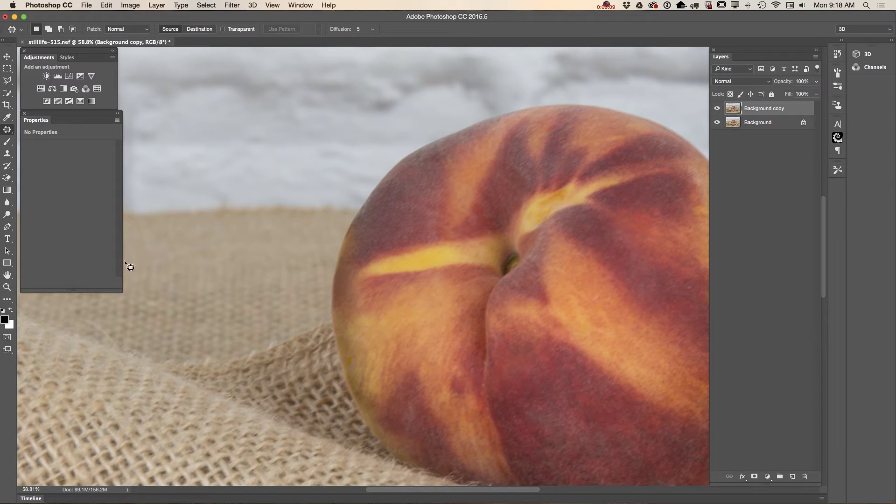
# - Compare the retouched copy with the original at full view by toggling the copied layer's visibility
pyautogui.click(7, 287)
pyautogui.moveTo(349, 286); pyautogui.dragTo(306, 270)
pyautogui.moveTo(381, 286)
pyautogui.mouseDown()
pyautogui.moveTo(398, 295)
pyautogui.moveTo(385, 297)
pyautogui.mouseUp()
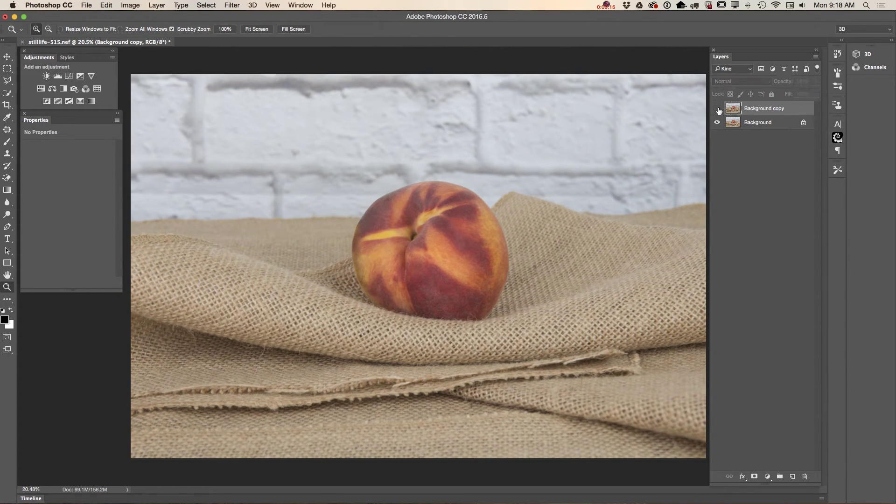
pyautogui.click(717, 108)
pyautogui.click(717, 109)
# - Heal the distracting spots on the burlap below the large fold with the Spot Healing Brush
pyautogui.click(7, 129)
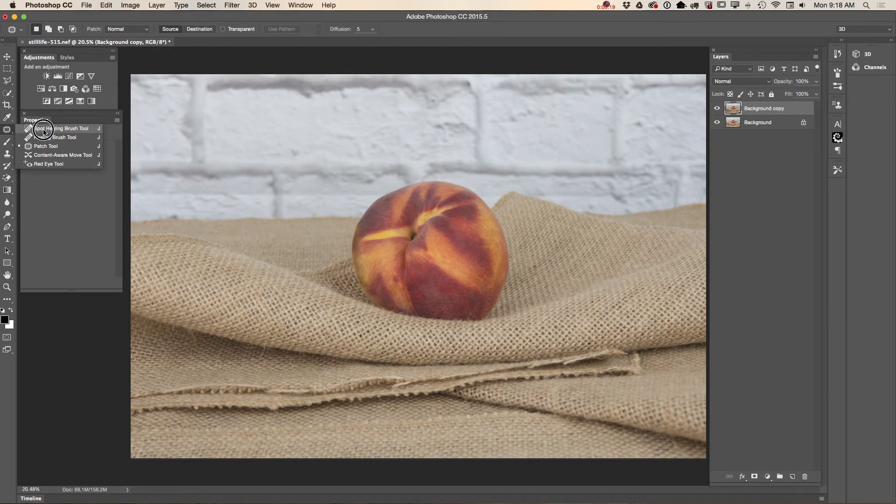
pyautogui.click(43, 130)
pyautogui.moveTo(191, 329); pyautogui.dragTo(194, 349)
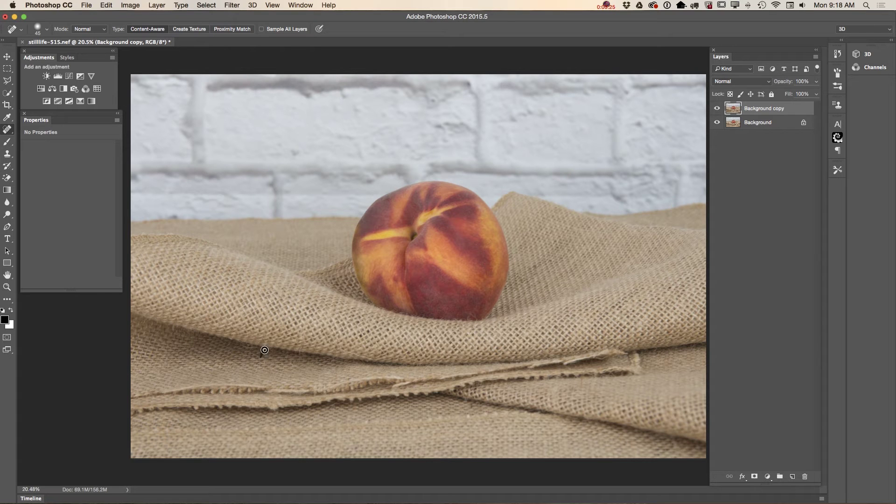
pyautogui.moveTo(351, 353)
pyautogui.mouseDown()
pyautogui.moveTo(371, 366)
pyautogui.moveTo(366, 356)
pyautogui.mouseUp()
# - In the Camera Raw Filter, set Exposure -0.15, Contrast +24, Highlights +38, Shadows -3, Whites +37 and Blacks +11
pyautogui.click(204, 5)
pyautogui.moveTo(234, 7)
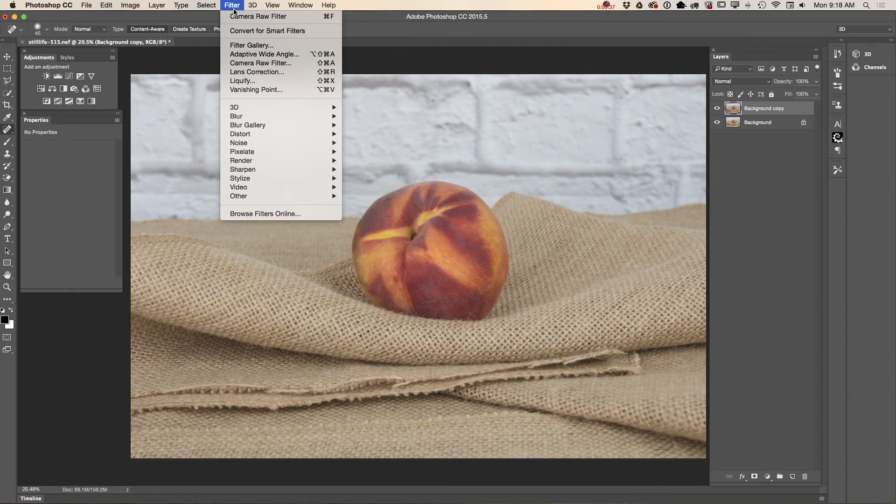
pyautogui.click(254, 63)
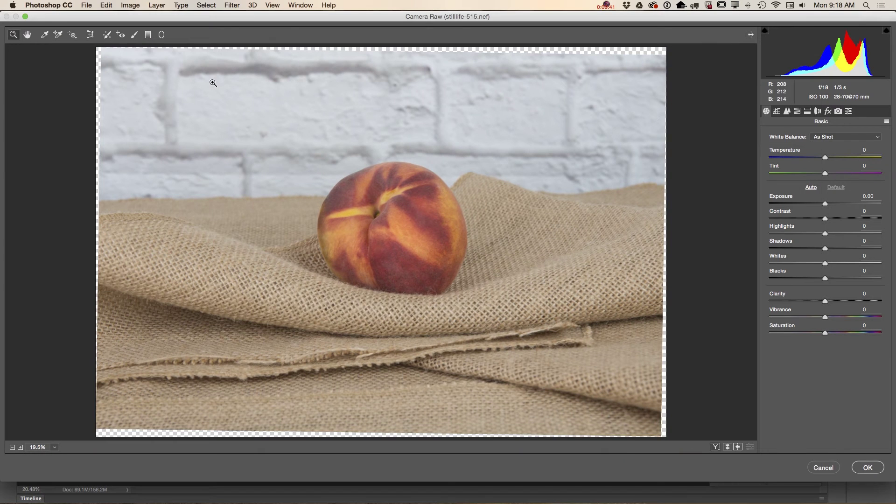
pyautogui.moveTo(824, 201); pyautogui.dragTo(831, 278)
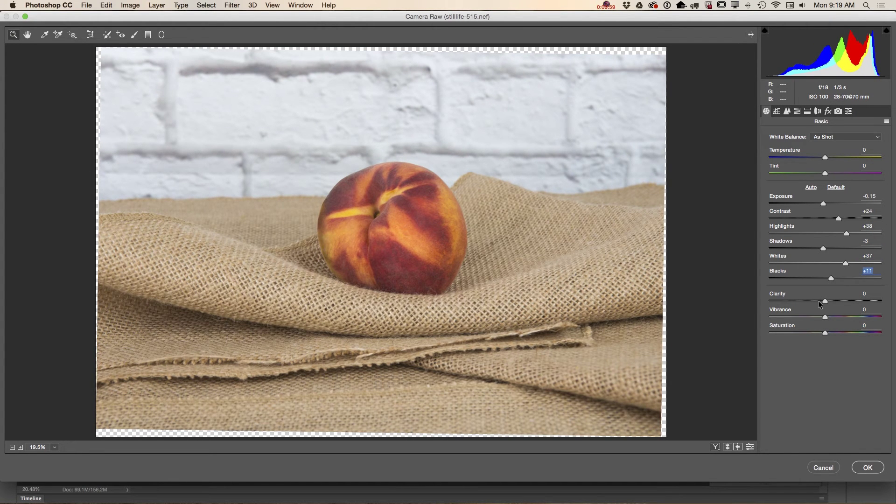
# - Set noise reduction to Luminance 17, Luminance Contrast 15 and Color 17, and apply the Camera Raw Filter
pyautogui.click(787, 111)
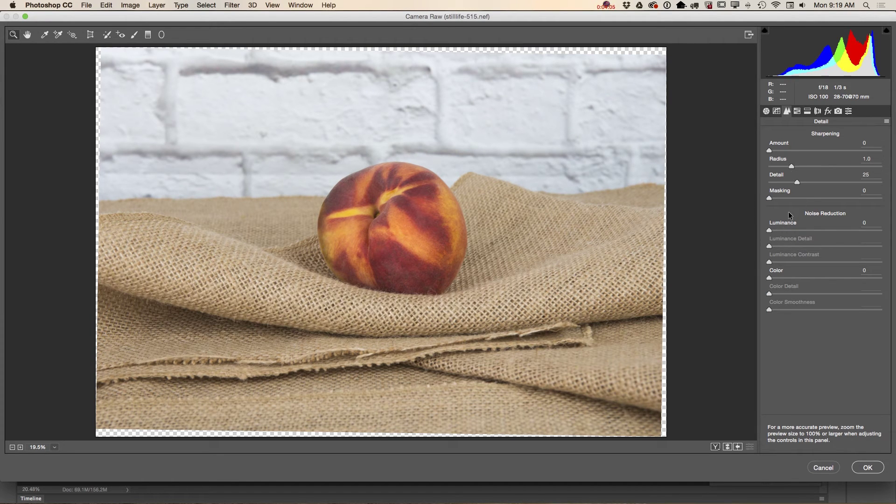
pyautogui.moveTo(770, 229); pyautogui.dragTo(788, 230)
pyautogui.moveTo(775, 262); pyautogui.dragTo(787, 279)
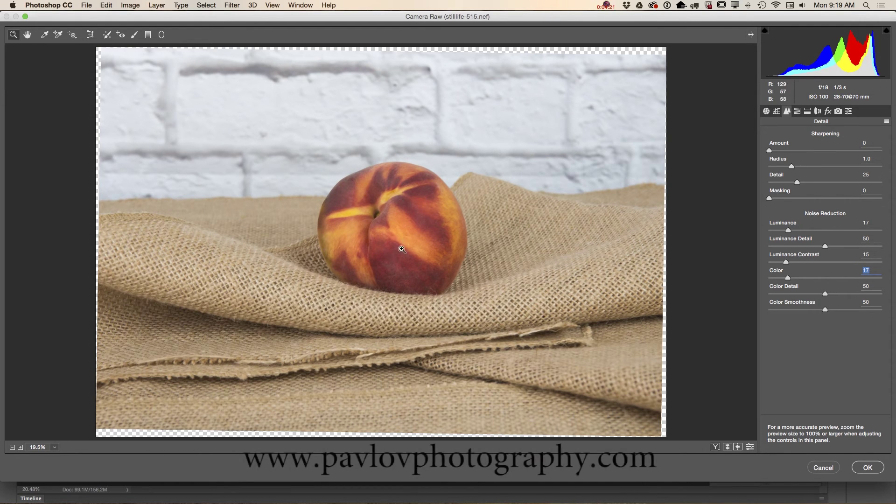
pyautogui.click(868, 468)
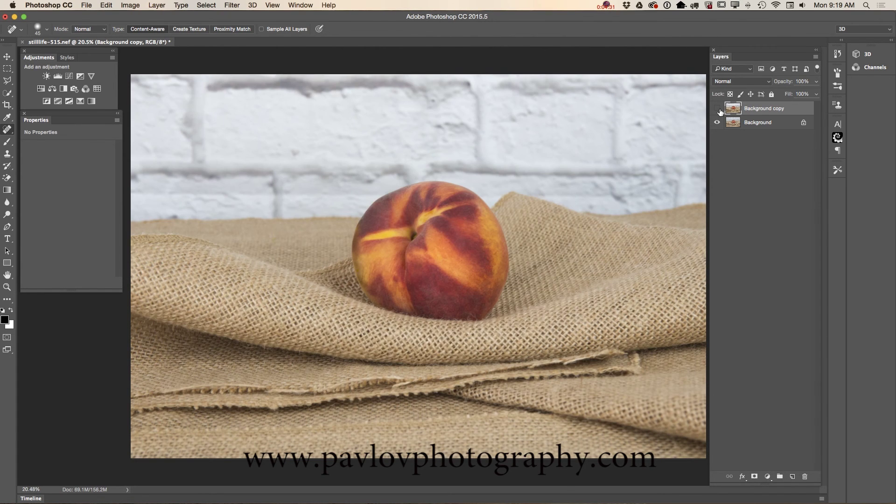
# - Check the Camera Raw adjustments against the original by hiding and showing the Background copy layer
pyautogui.click(716, 108)
pyautogui.click(717, 109)
# - Heal the remaining small spots on the peach's left edge and the dark spot on its lower face with the Spot Healing Brush
pyautogui.click(7, 288)
pyautogui.moveTo(365, 280); pyautogui.dragTo(412, 295)
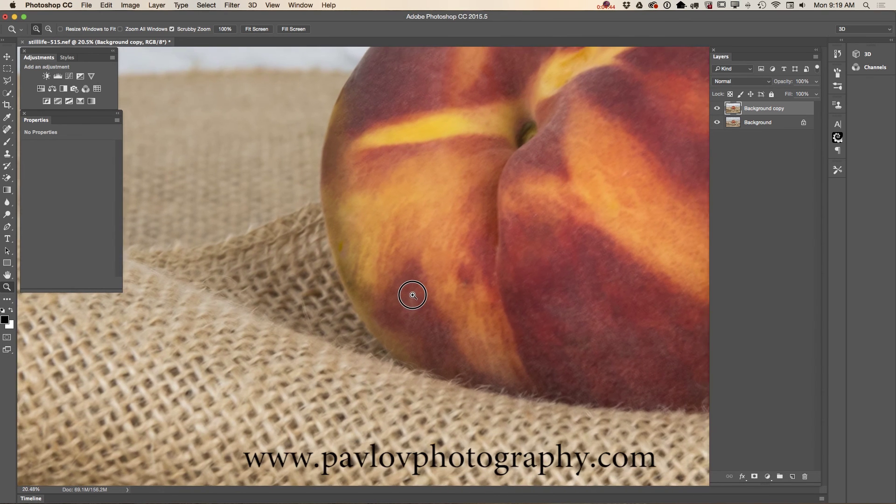
pyautogui.click(7, 130)
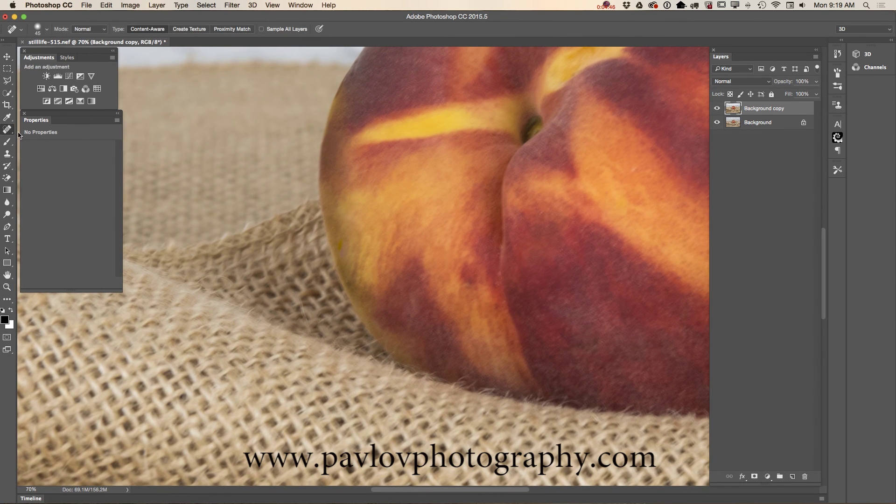
pyautogui.moveTo(349, 286)
pyautogui.mouseDown()
pyautogui.moveTo(360, 305)
pyautogui.moveTo(348, 288)
pyautogui.moveTo(358, 291)
pyautogui.moveTo(358, 266)
pyautogui.moveTo(356, 294)
pyautogui.moveTo(354, 266)
pyautogui.mouseUp()
pyautogui.click(468, 286)
pyautogui.click(337, 170)
pyautogui.click(336, 126)
pyautogui.click(340, 128)
# - View the whole image and compare the finished retouch with the original by toggling the copied layer's visibility
pyautogui.click(7, 287)
pyautogui.moveTo(364, 319); pyautogui.dragTo(312, 316)
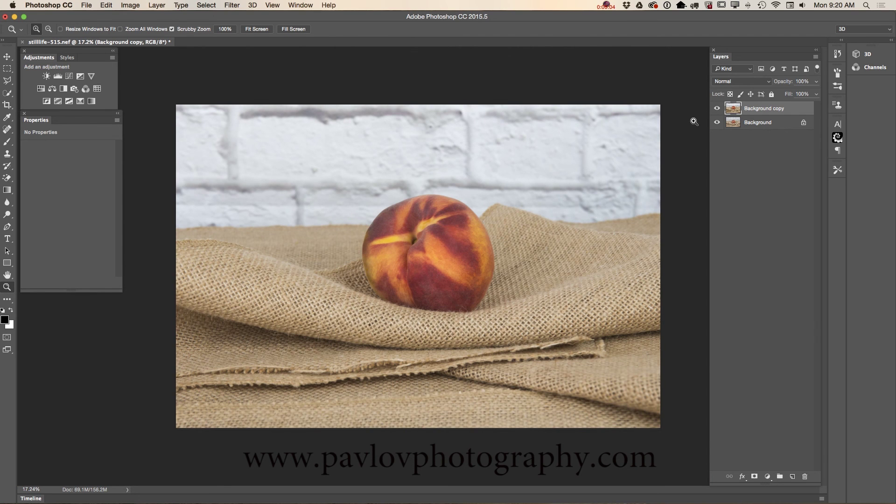
pyautogui.click(716, 109)
pyautogui.click(717, 108)
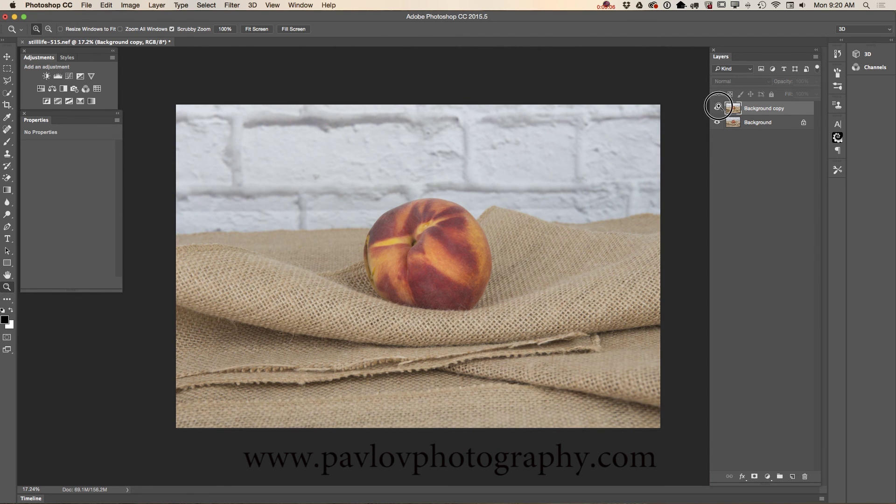